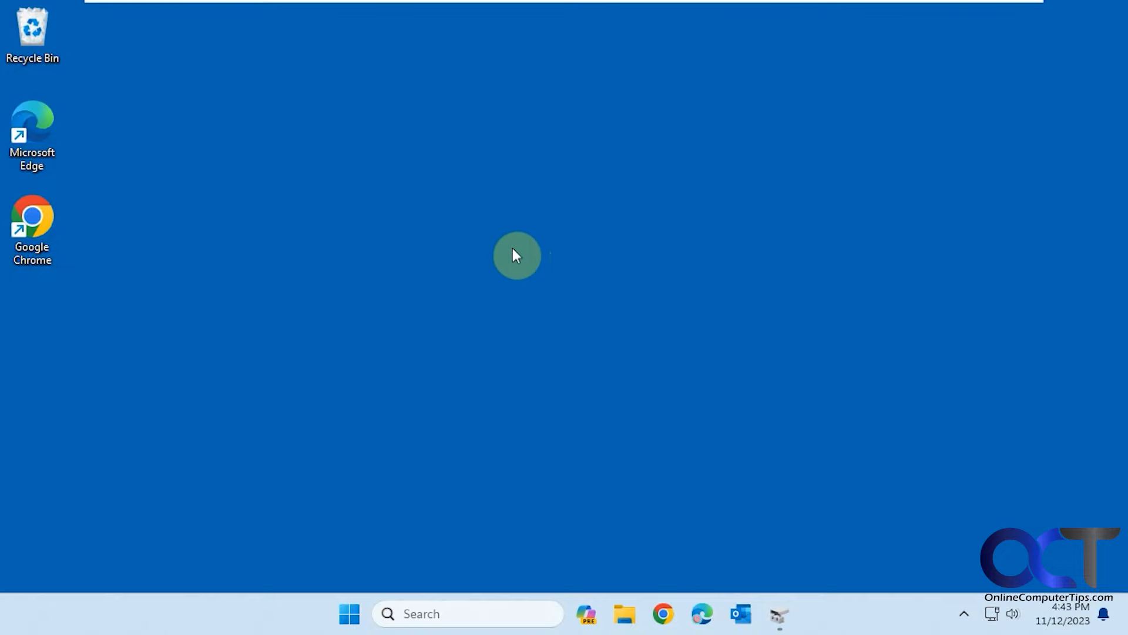
Review the layout of both disks and their partitions in Disk Management and close it
left_click(778, 606)
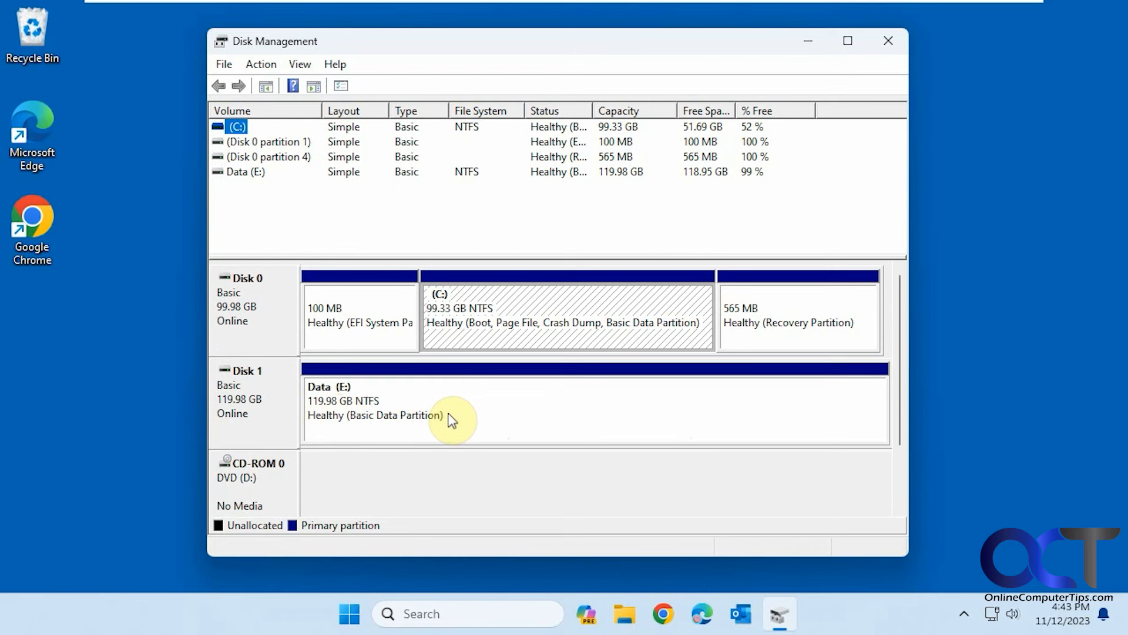
left_click(891, 41)
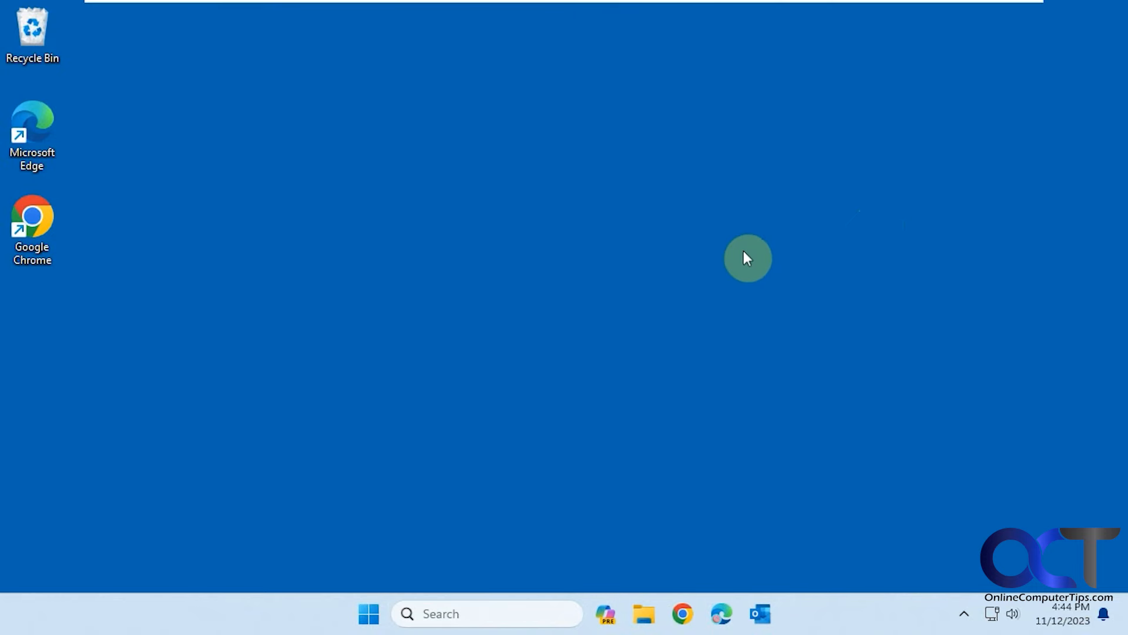
Leave Windows and boot from the Rescuezilla medium in English with the Start Rescuezilla option
left_click(370, 614)
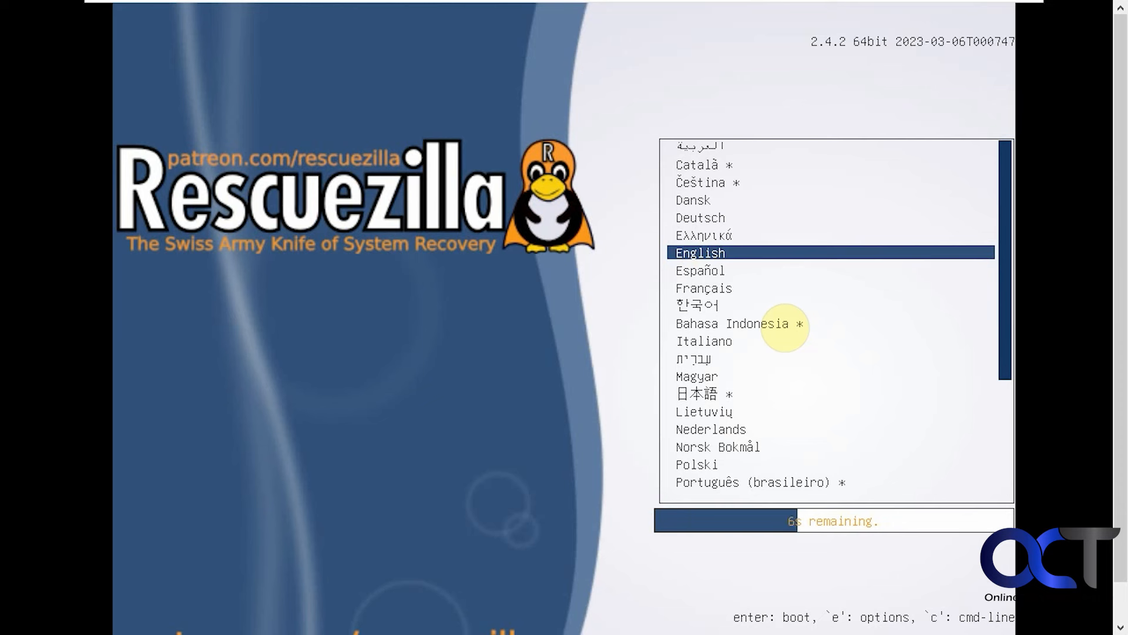
key("Return")
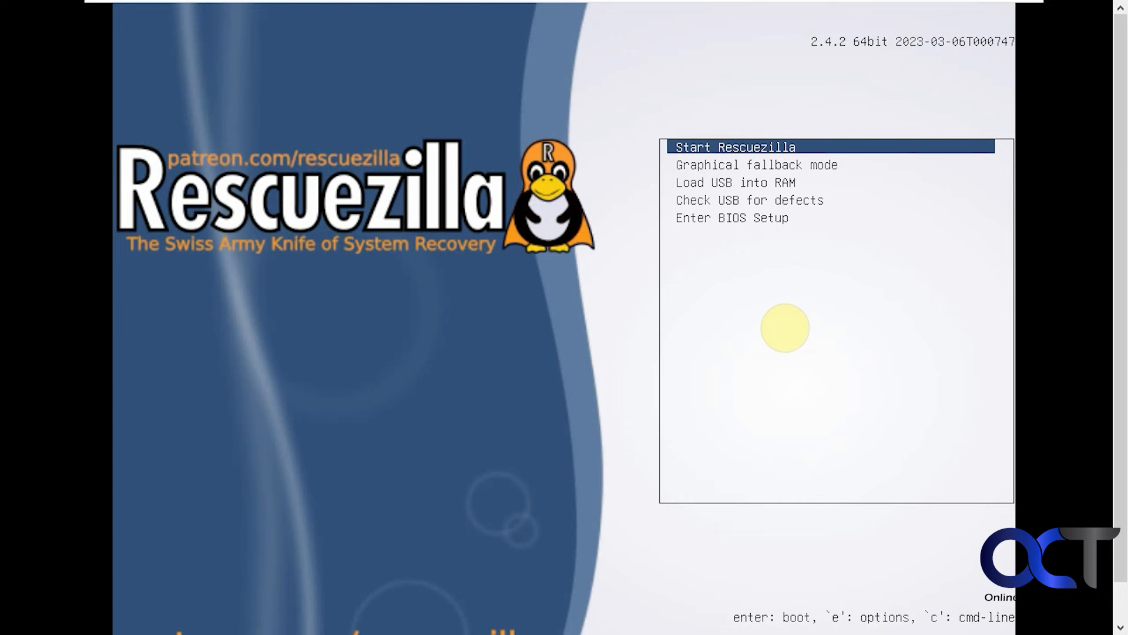
key("Return")
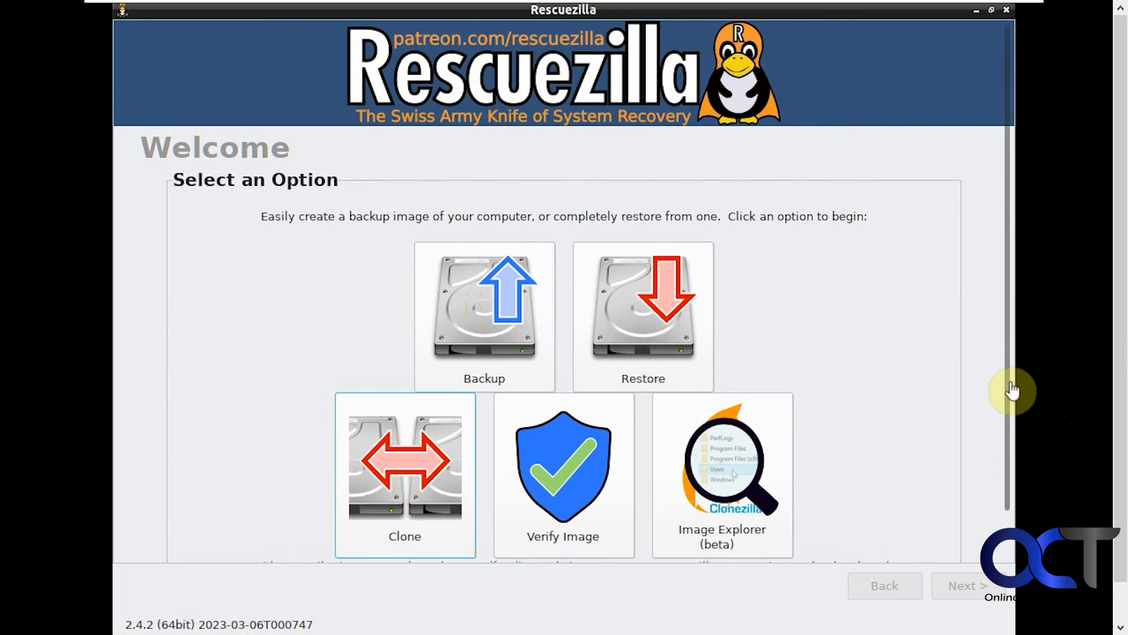
Start the Clone wizard and continue past its introduction to the source drive selection
left_click_drag(1006, 456, 1007, 486)
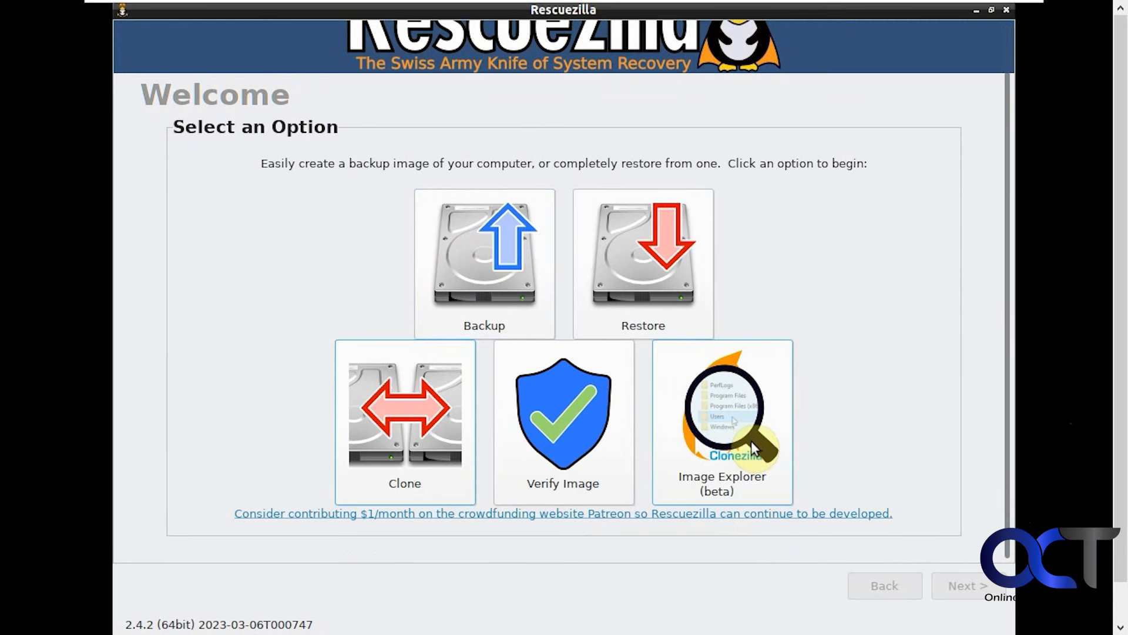
left_click(414, 423)
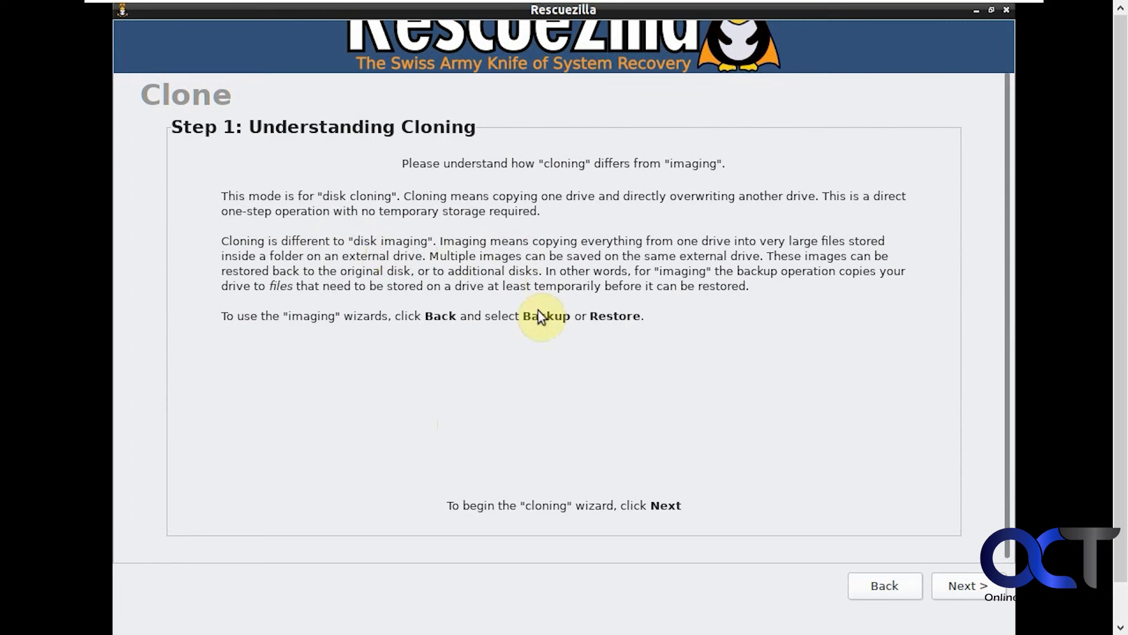
left_click(964, 587)
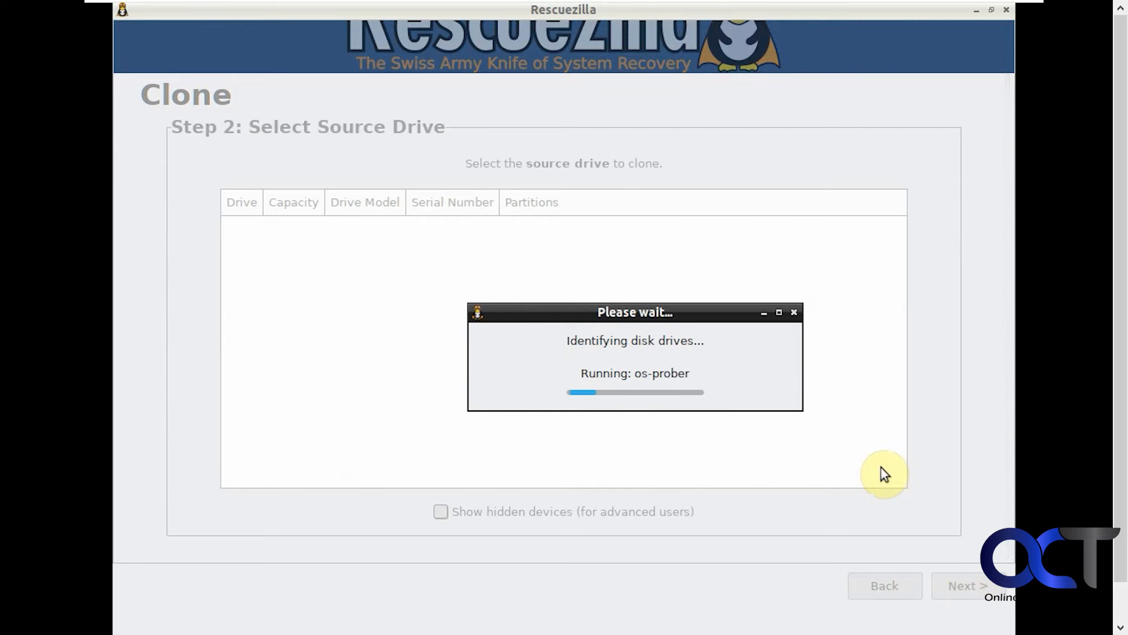
Choose the 100GB drive #1 as the source drive to clone
left_click(374, 228)
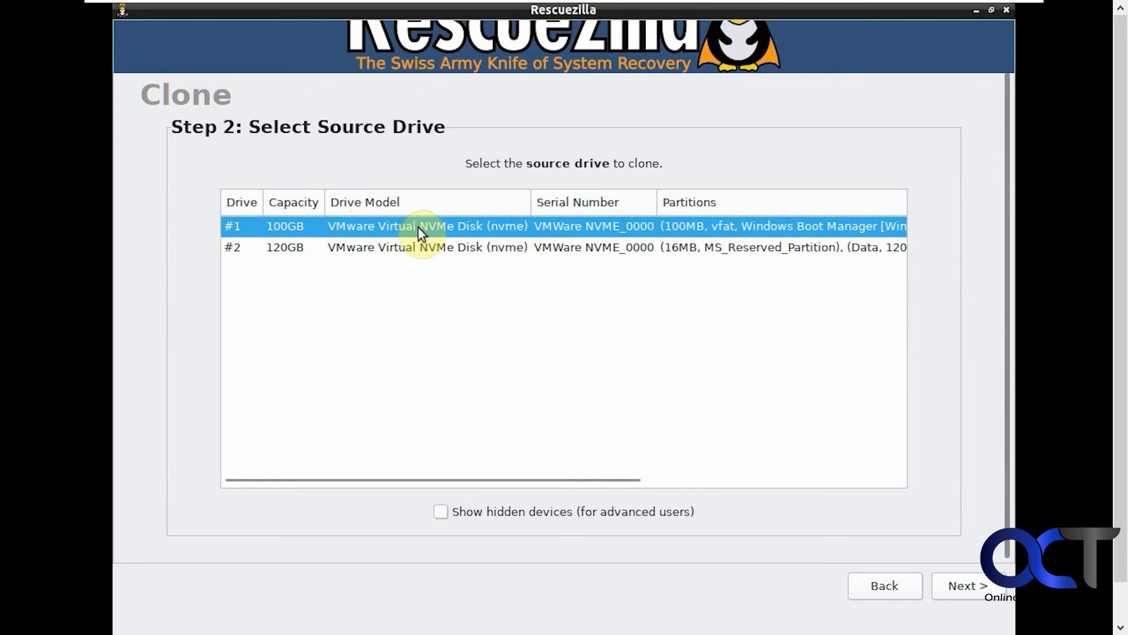
left_click(356, 246)
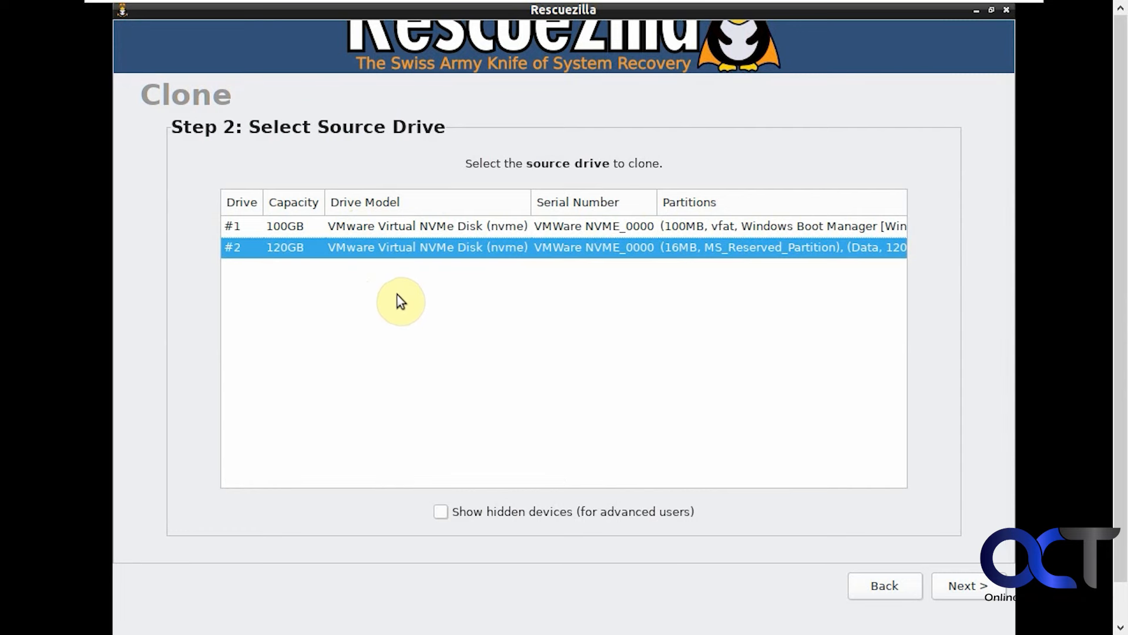
left_click(433, 228)
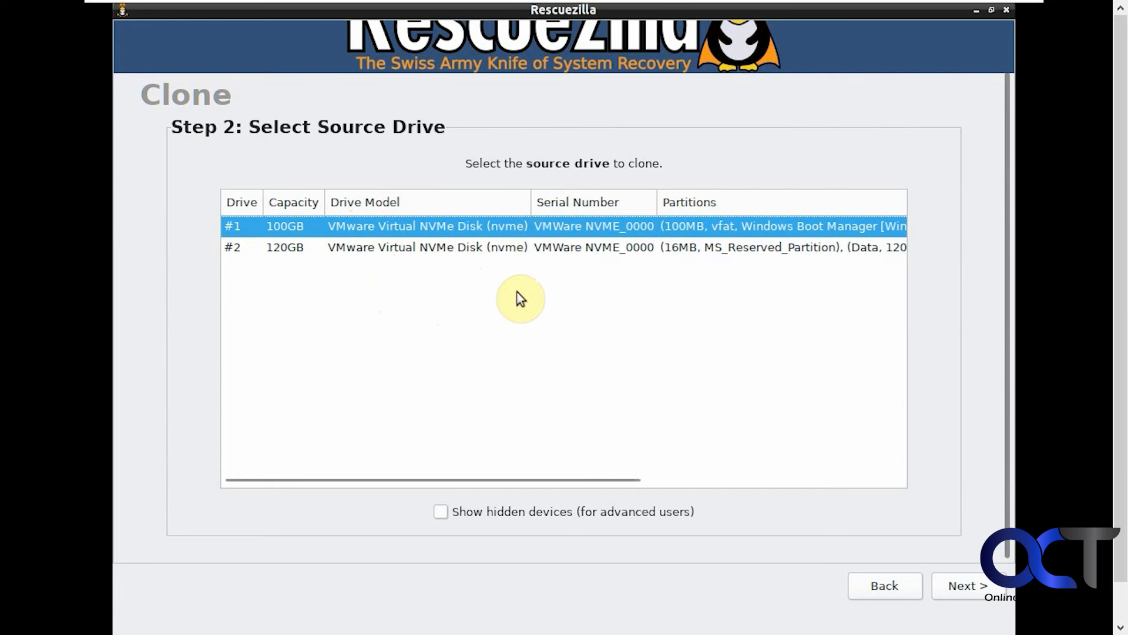
left_click(949, 584)
Choose the 120GB drive #2 as the destination, keeping all partitions and Overwrite partition table selected
left_click(488, 253)
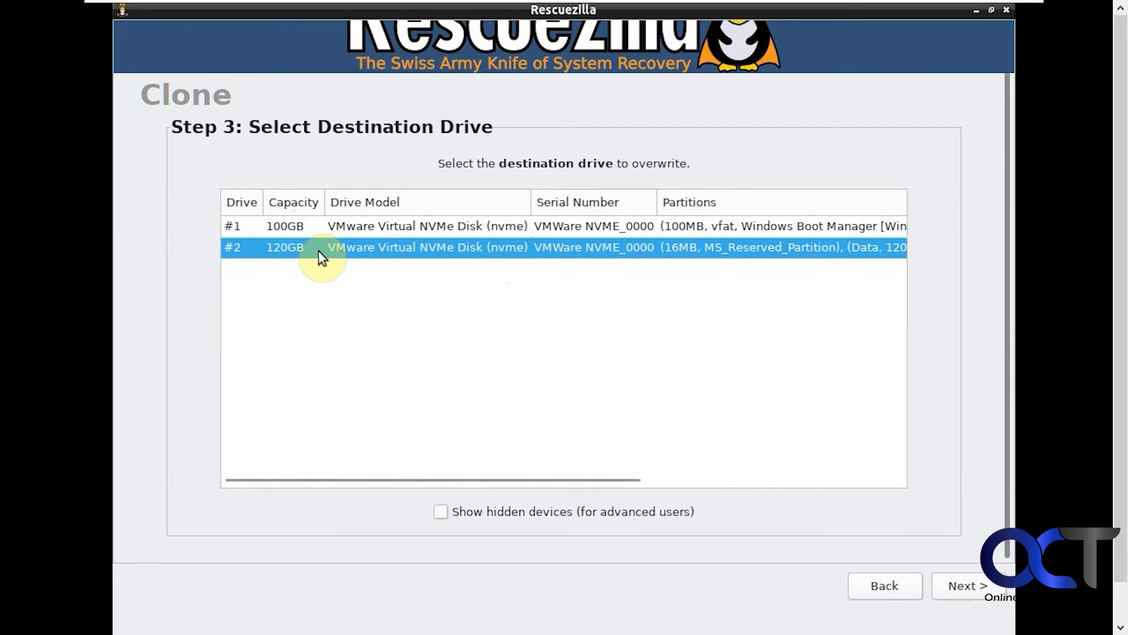
left_click(955, 583)
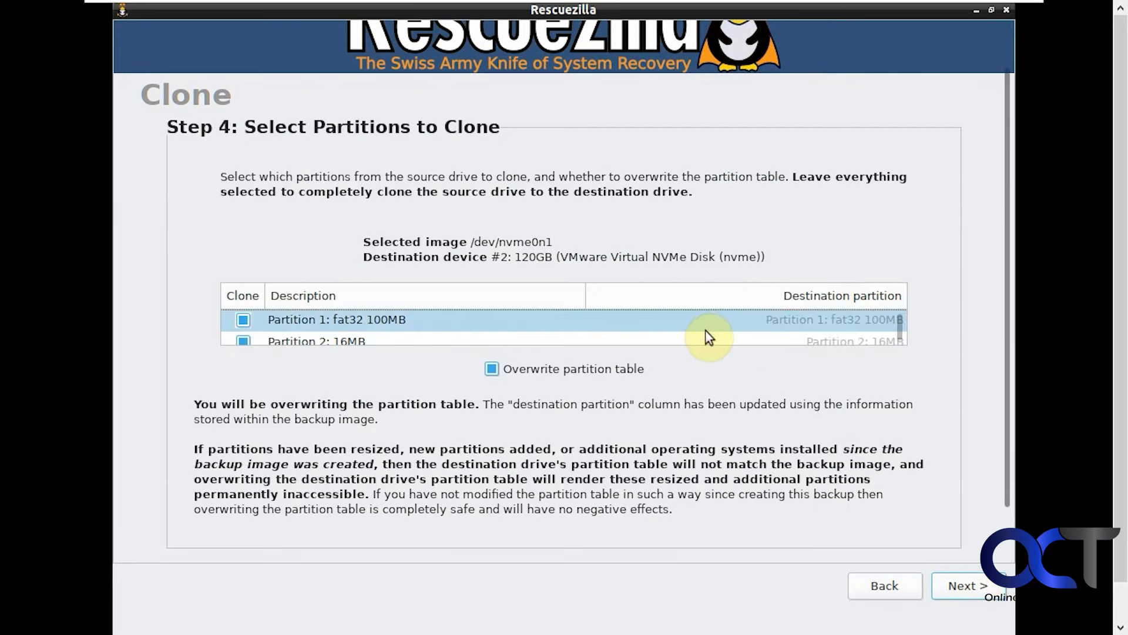
scroll(704, 326, "down", 1)
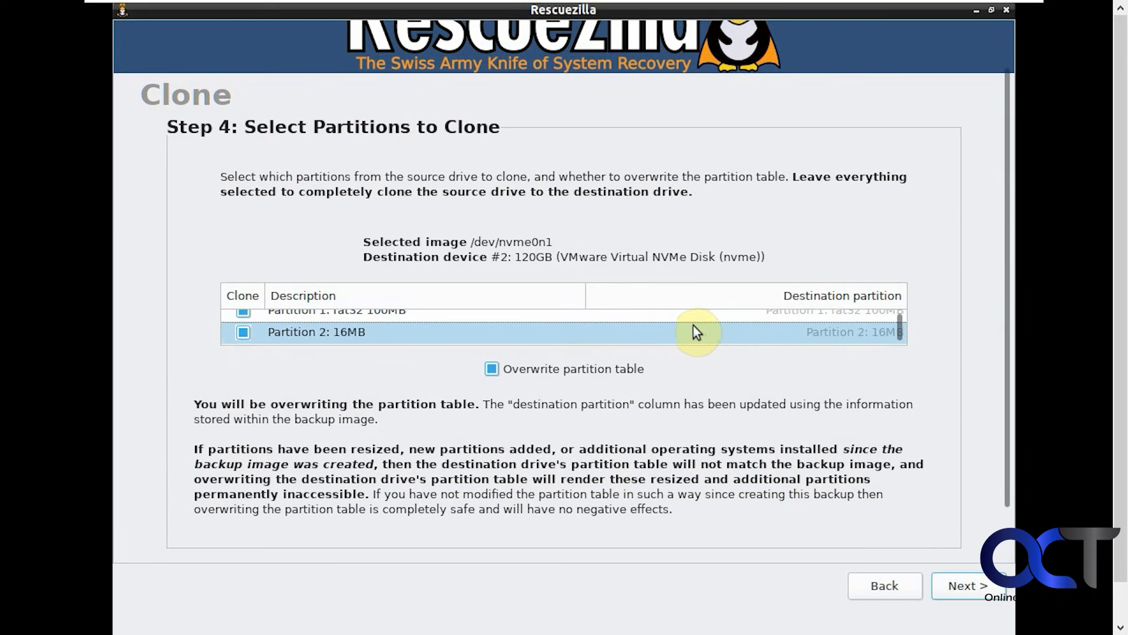
scroll(691, 334, "up", 1)
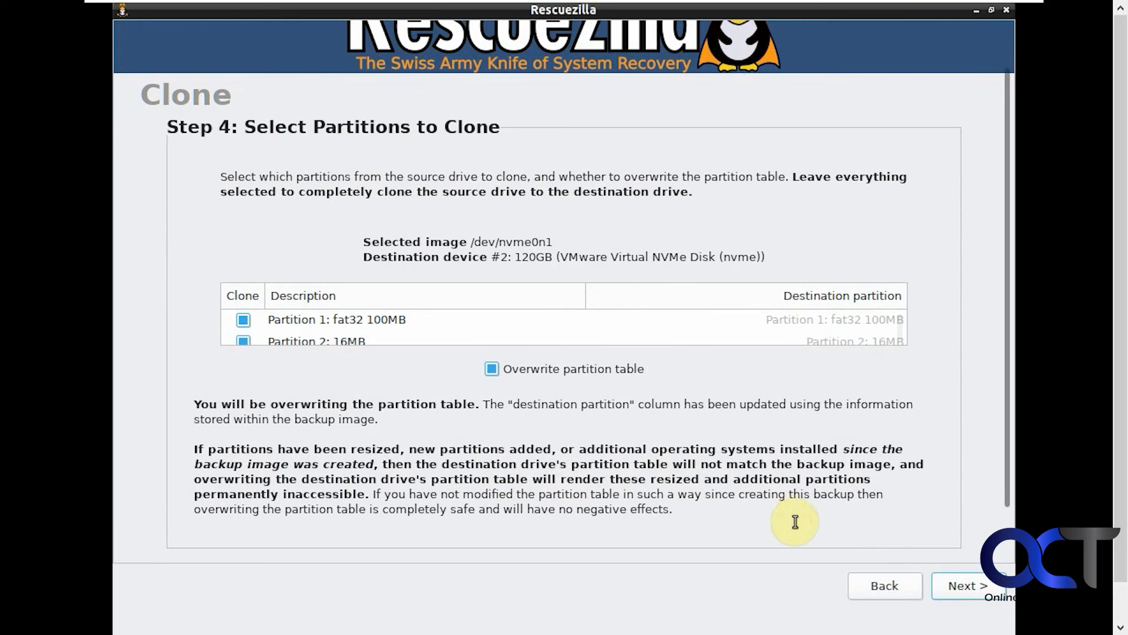
left_click(956, 586)
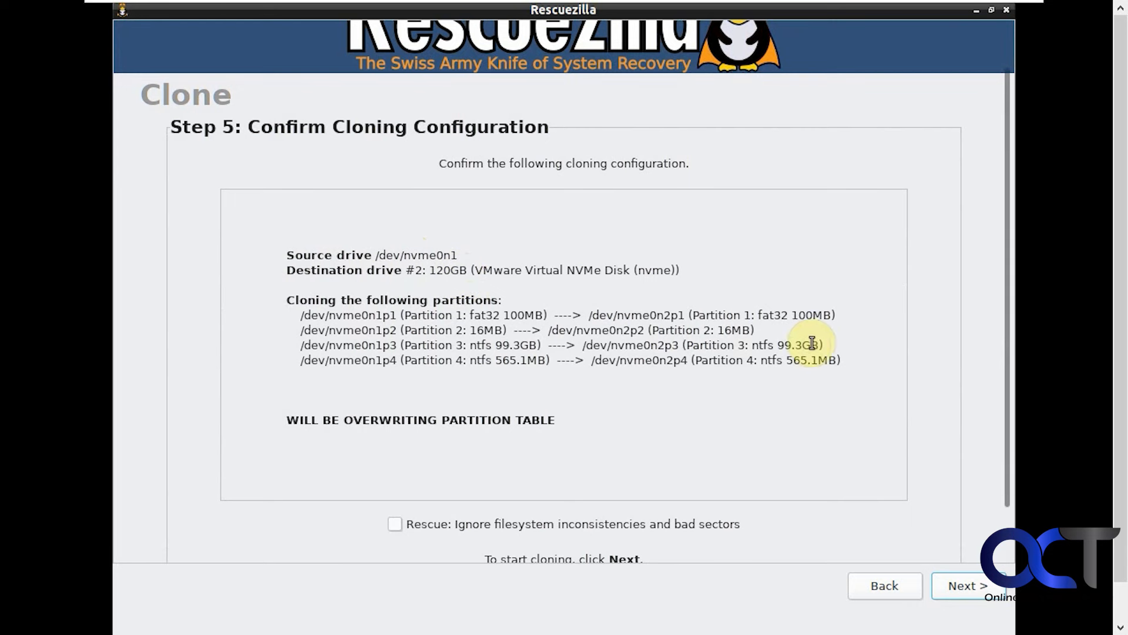
Accept the cloning configuration and confirm overwriting /dev/nvme0n2 to start the clone
mouse_move(823, 345)
left_mouse_down()
mouse_move(775, 347)
mouse_move(823, 345)
left_mouse_up()
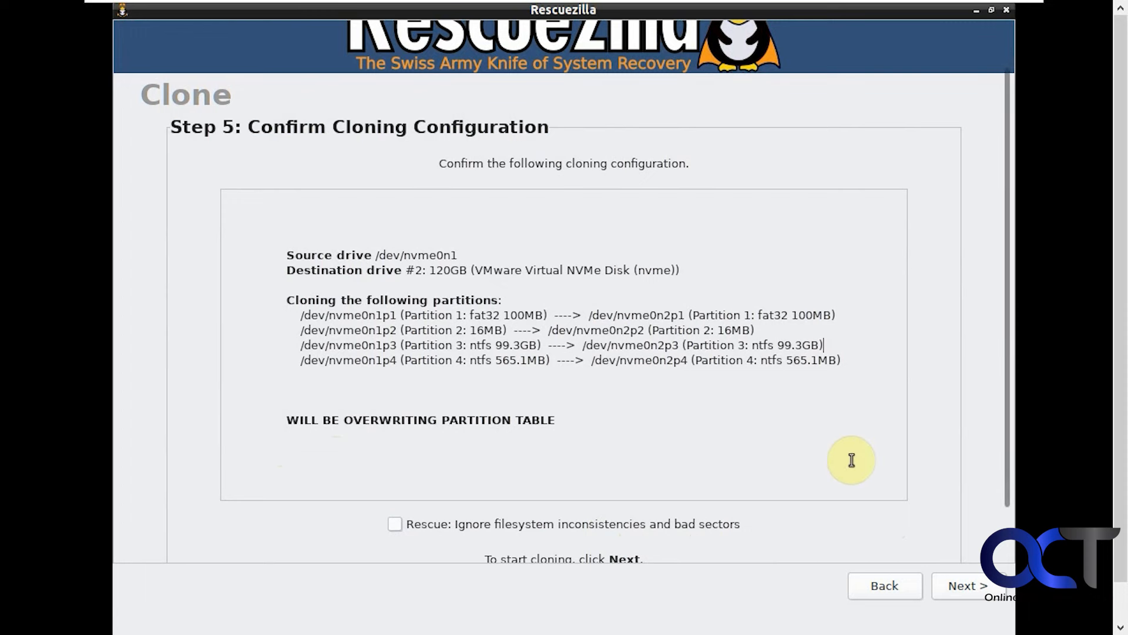
left_click(967, 586)
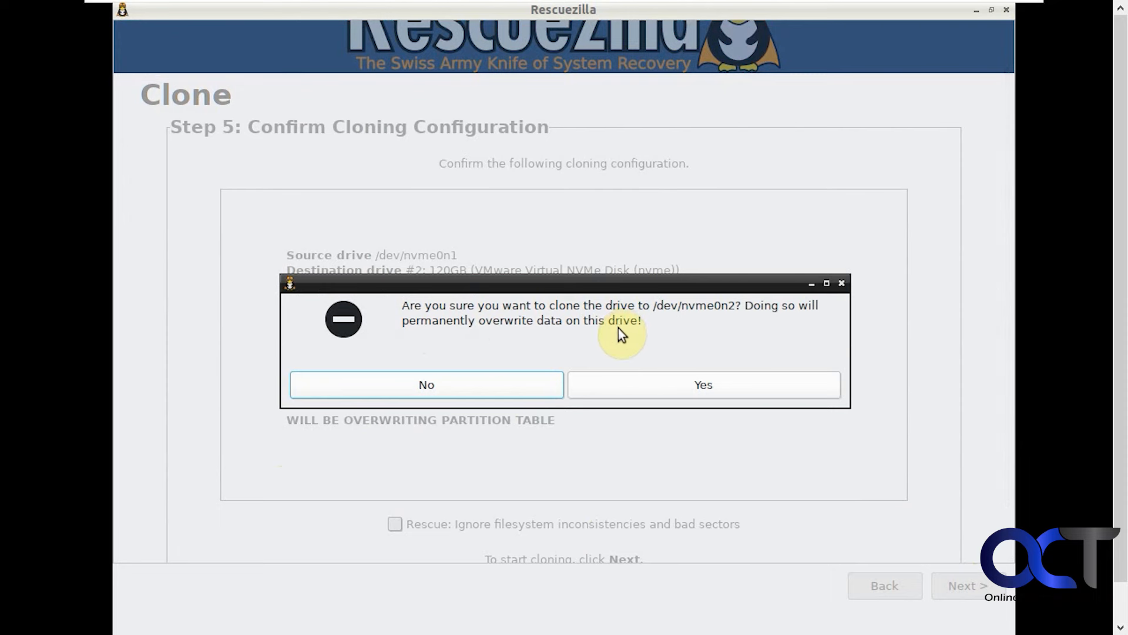
left_click(699, 388)
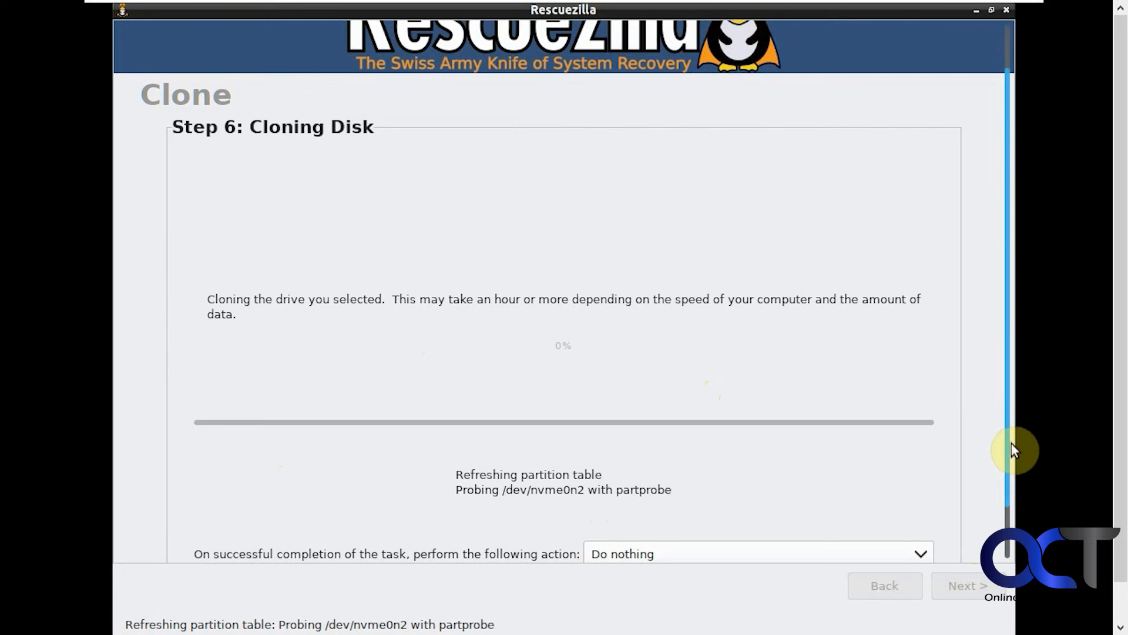
Keep "Do nothing" as the action to perform on successful completion of the clone
scroll(1010, 459, "down", 2)
scroll(1010, 465, "down", 1)
left_click(926, 518)
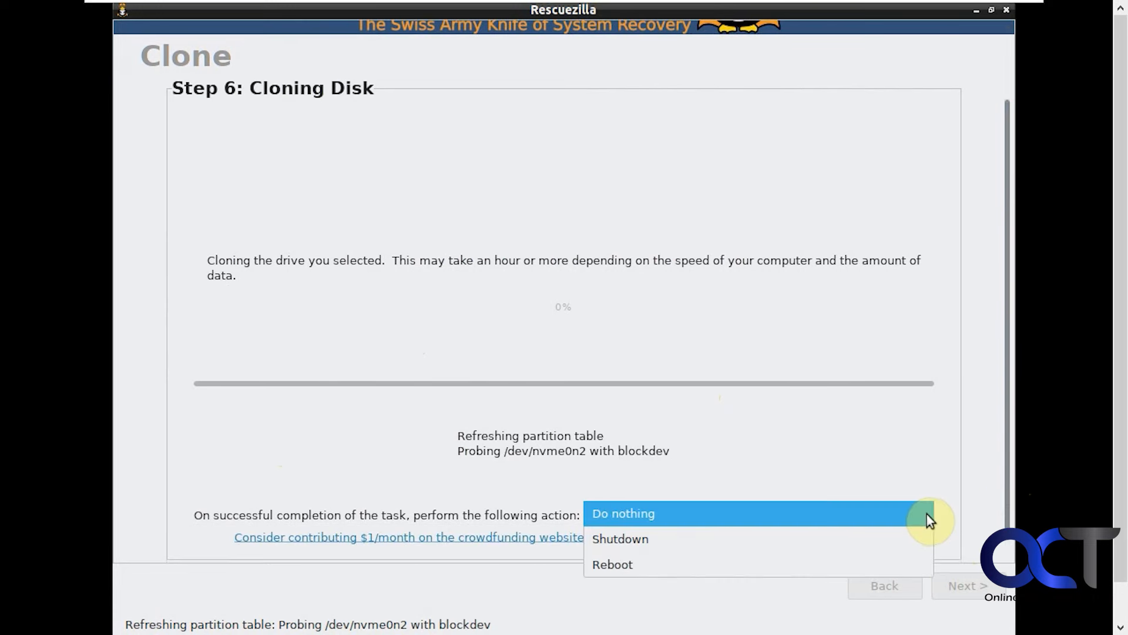
left_click(925, 513)
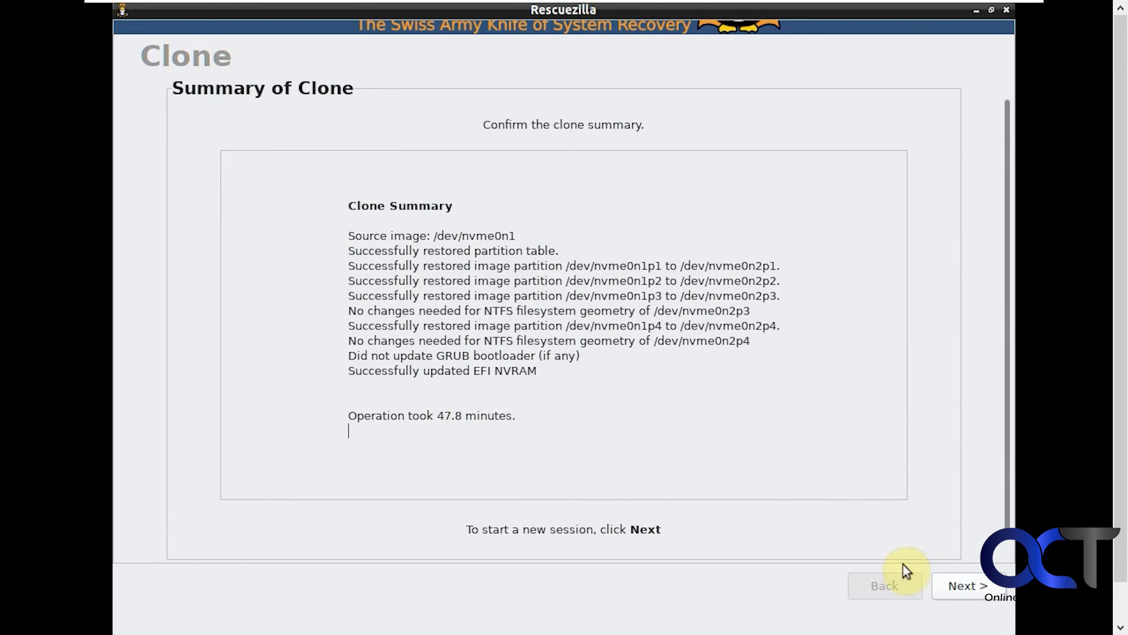
Leave the clone summary and close Rescuezilla to return to its live desktop
left_click(956, 586)
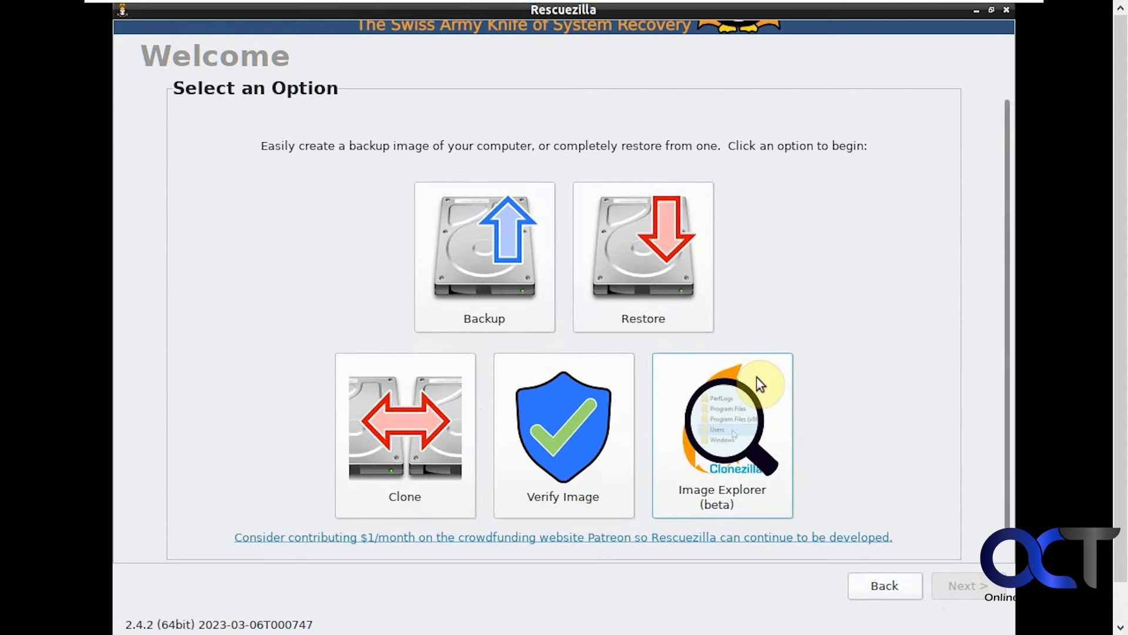
left_click(1006, 10)
scroll(1123, 416, "down", 2)
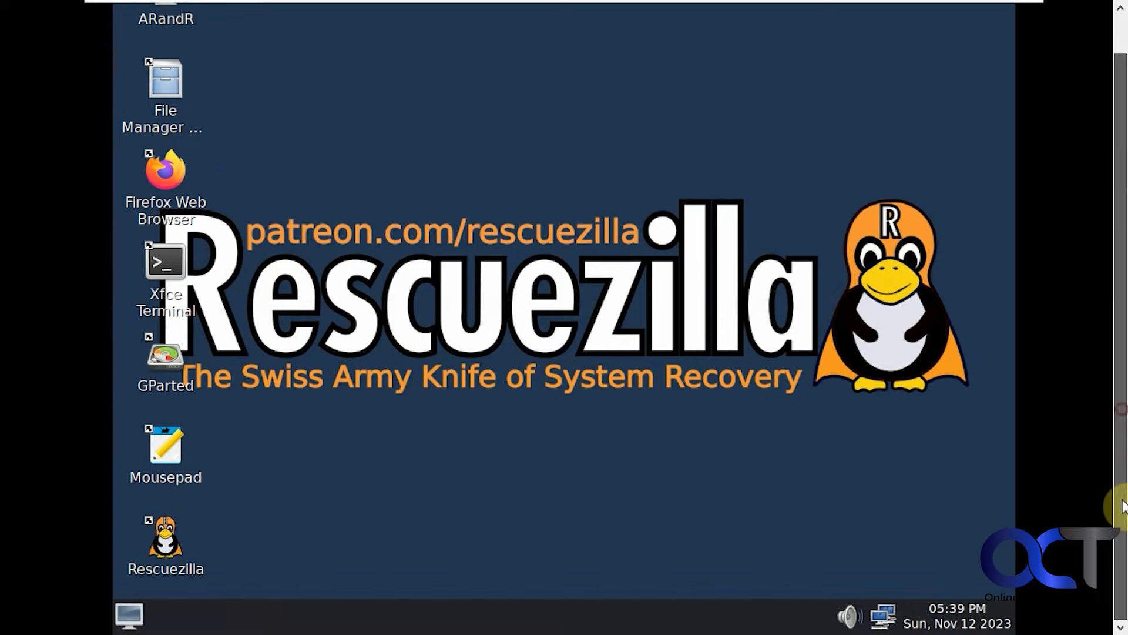
Shut down the Rescuezilla live session
left_click(134, 615)
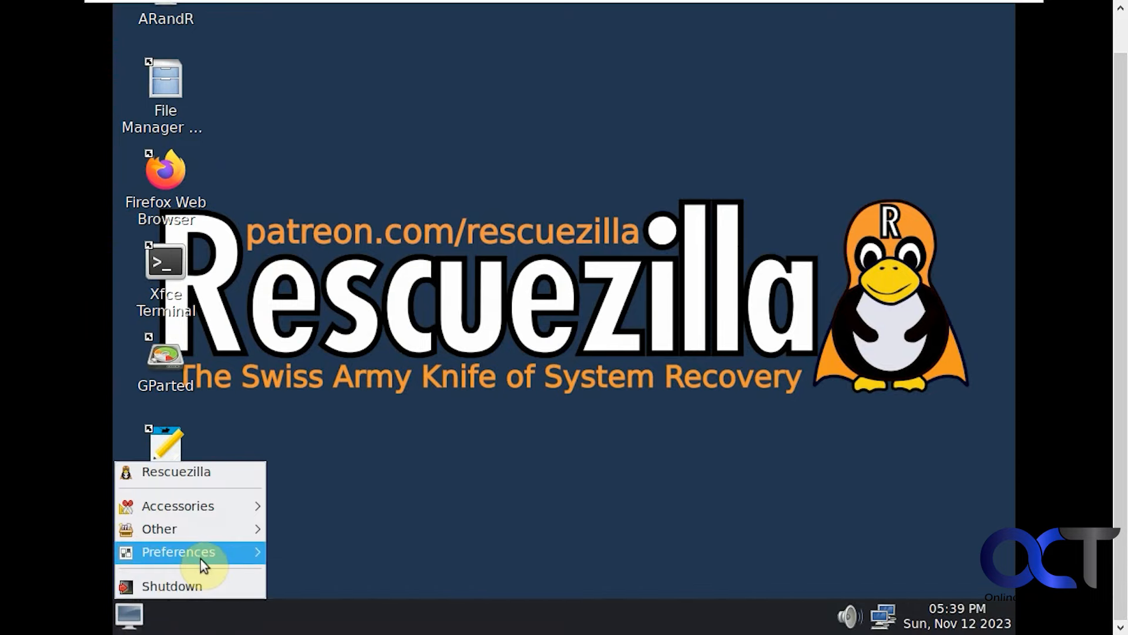
mouse_move(195, 526)
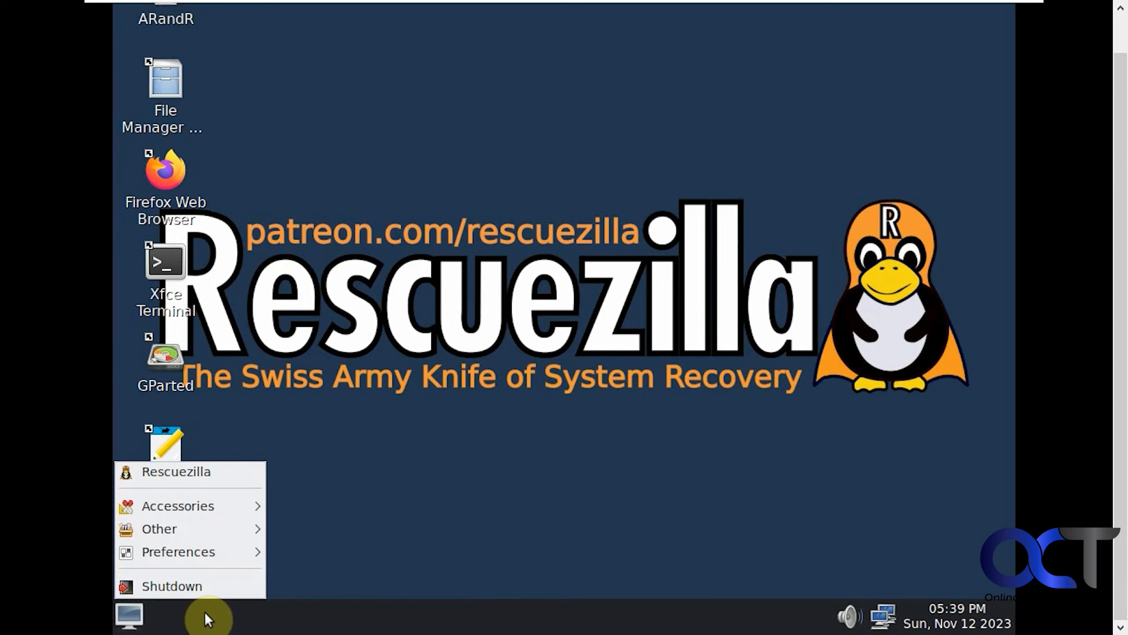
left_click(201, 587)
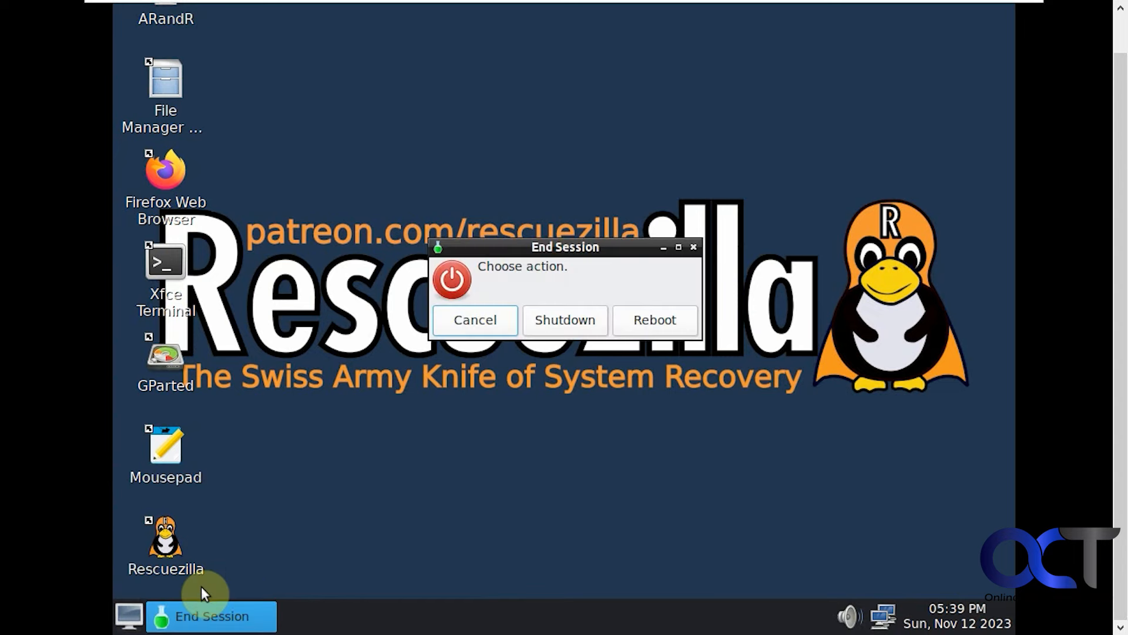
left_click(558, 319)
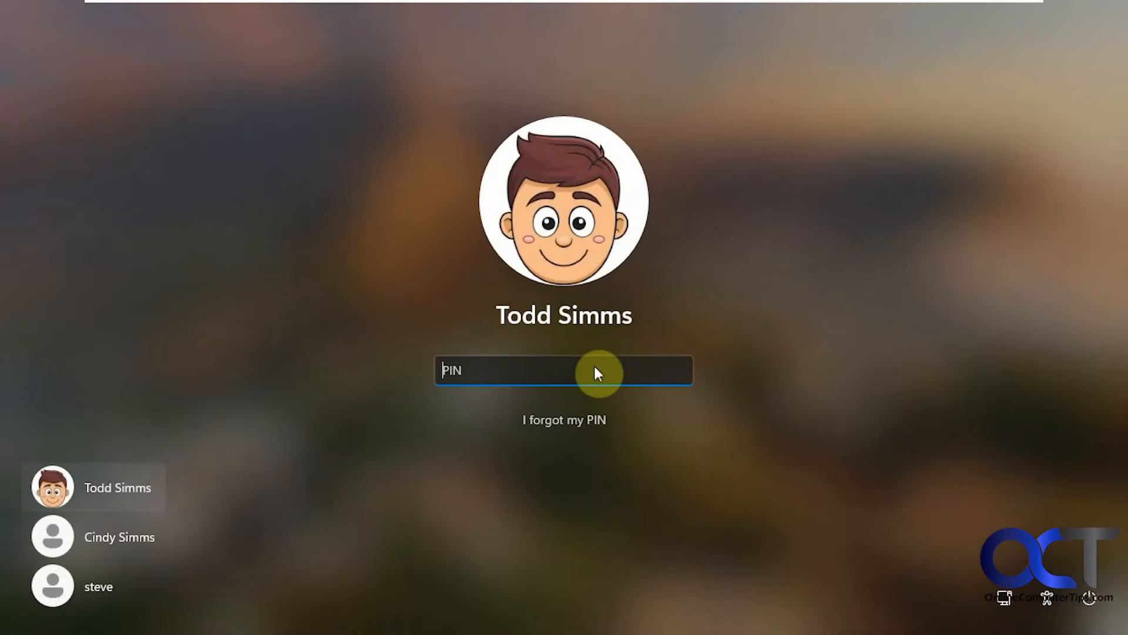
Sign in to Windows with the account PIN and show the drives under This PC in File Explorer
type("****")
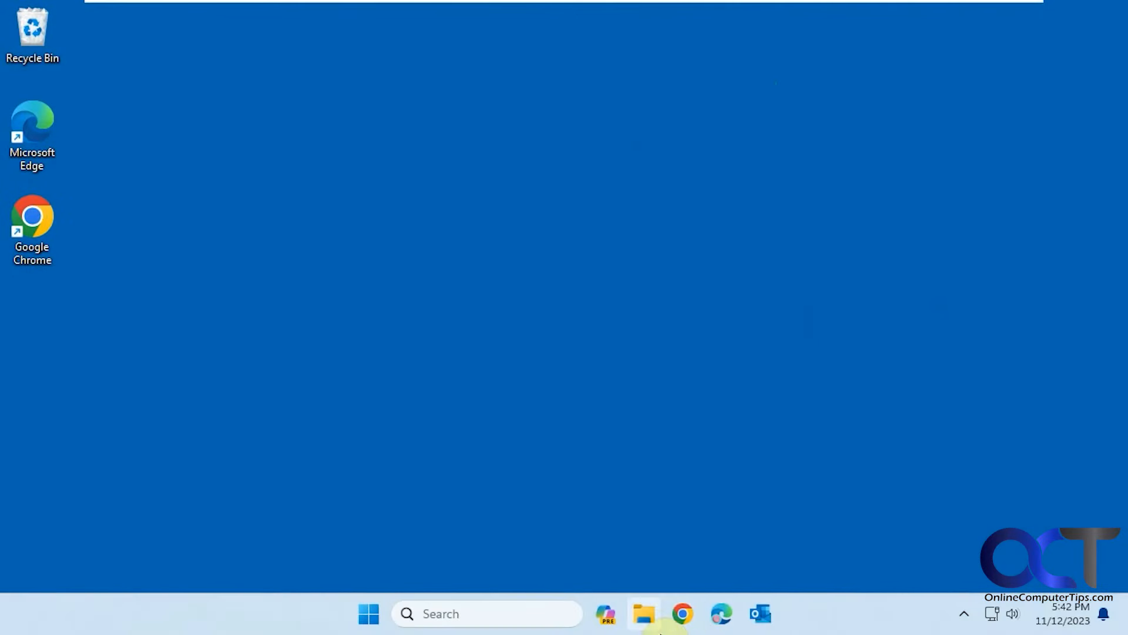
left_click(649, 624)
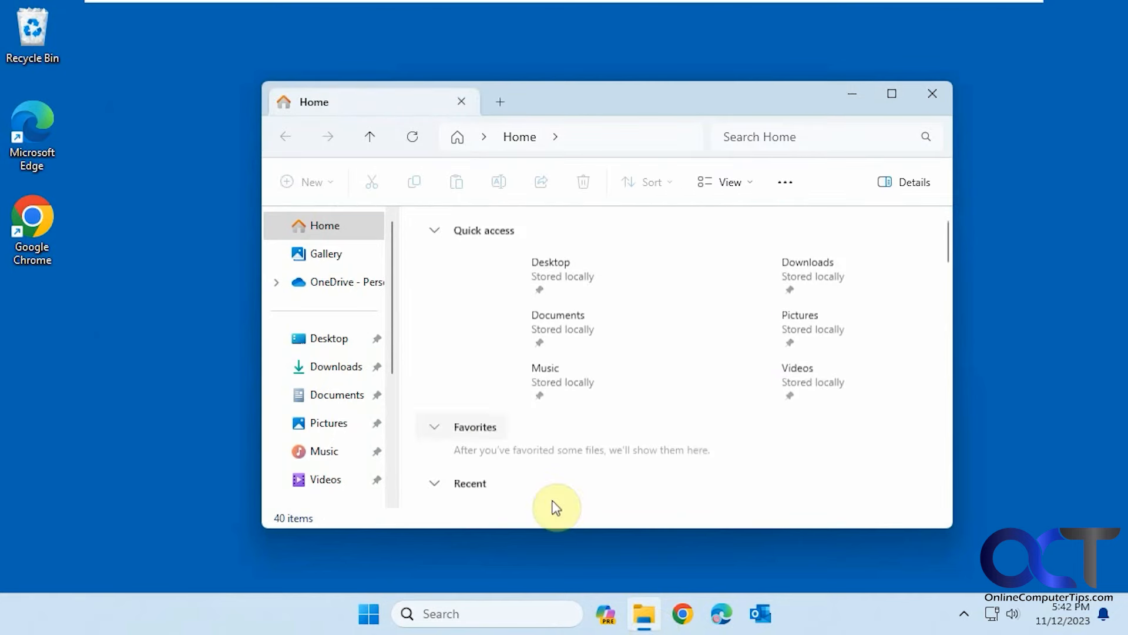
scroll(370, 330, "down", 3)
left_click(328, 361)
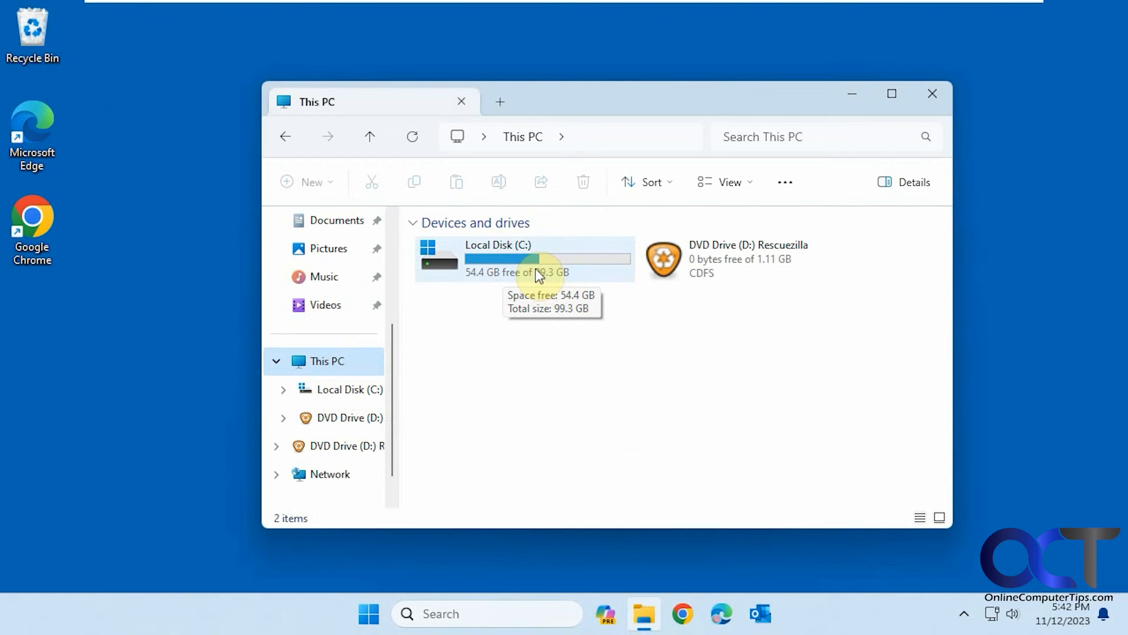
Search Windows for "disk ma" and open the tool for creating and formatting hard disk partitions
left_click(466, 614)
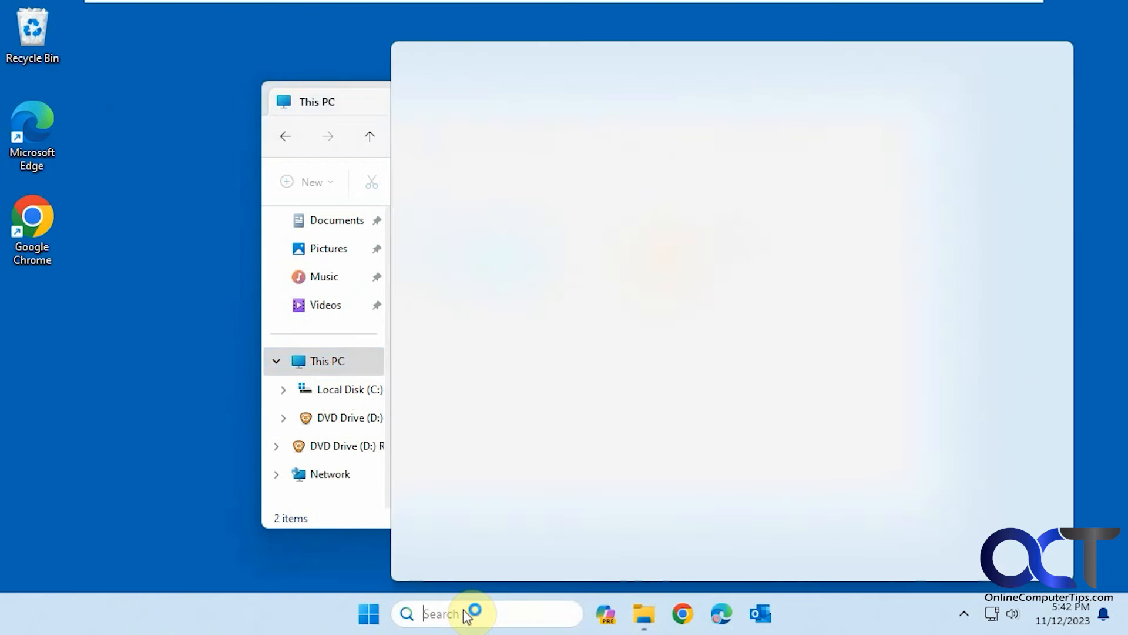
type("disk ma")
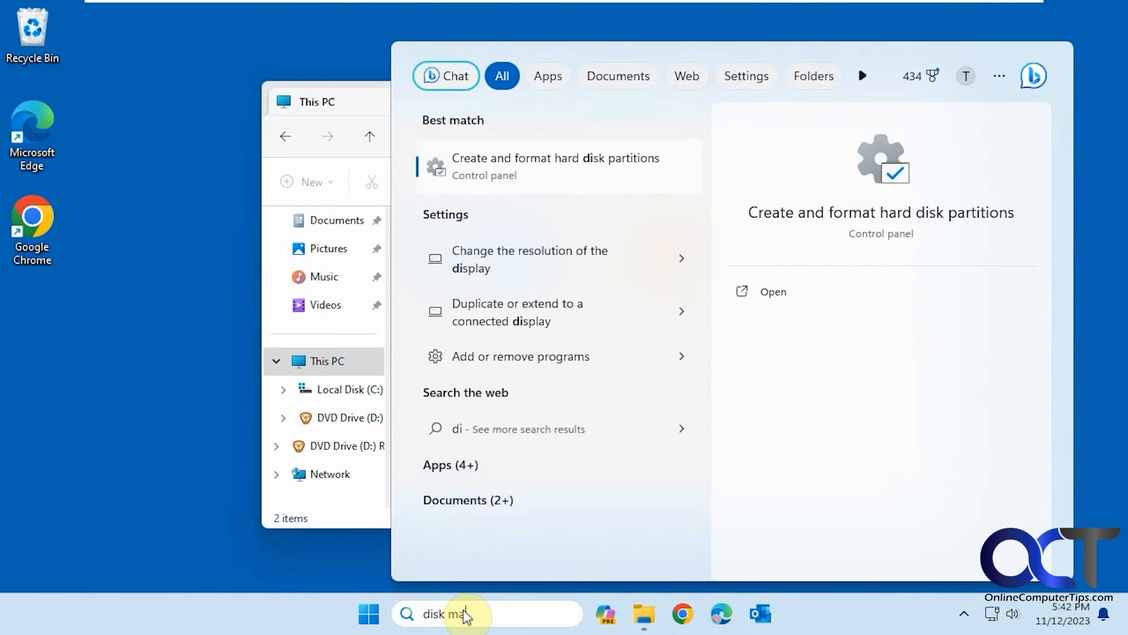
left_click(569, 181)
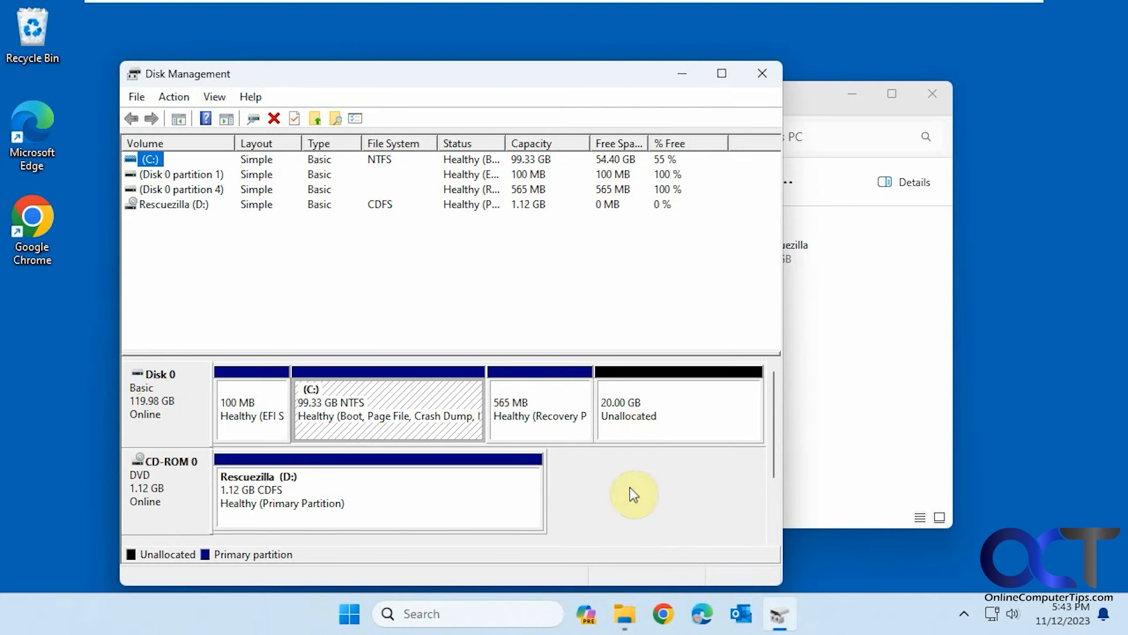
Check in Disk Management which volume actions are available for the C: partition on Disk 0
left_click(681, 502)
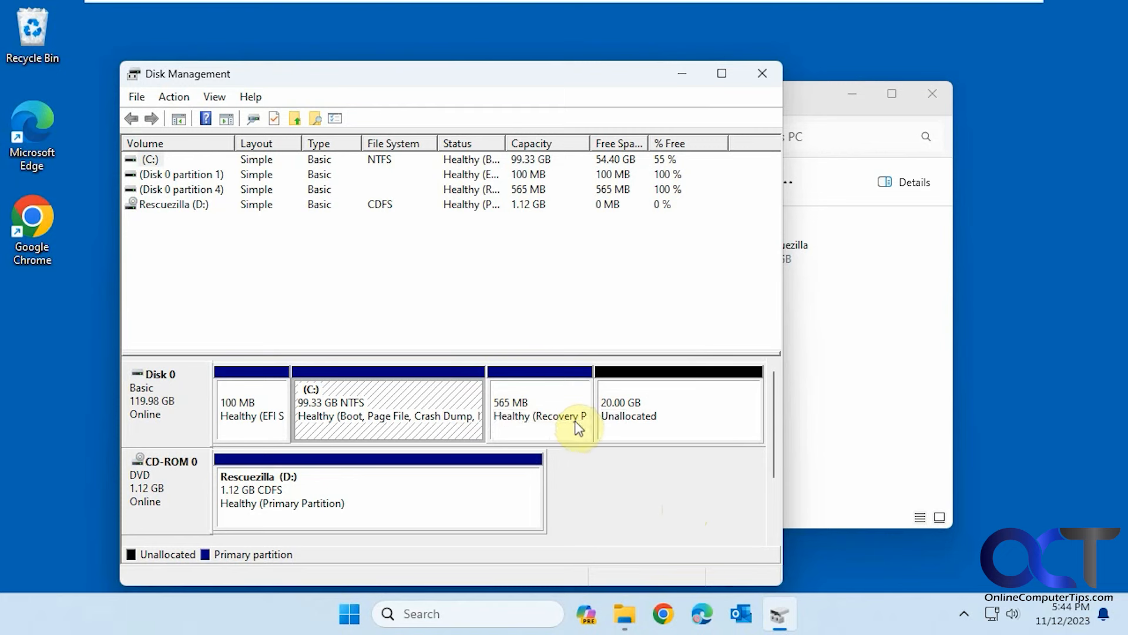
right_click(450, 395)
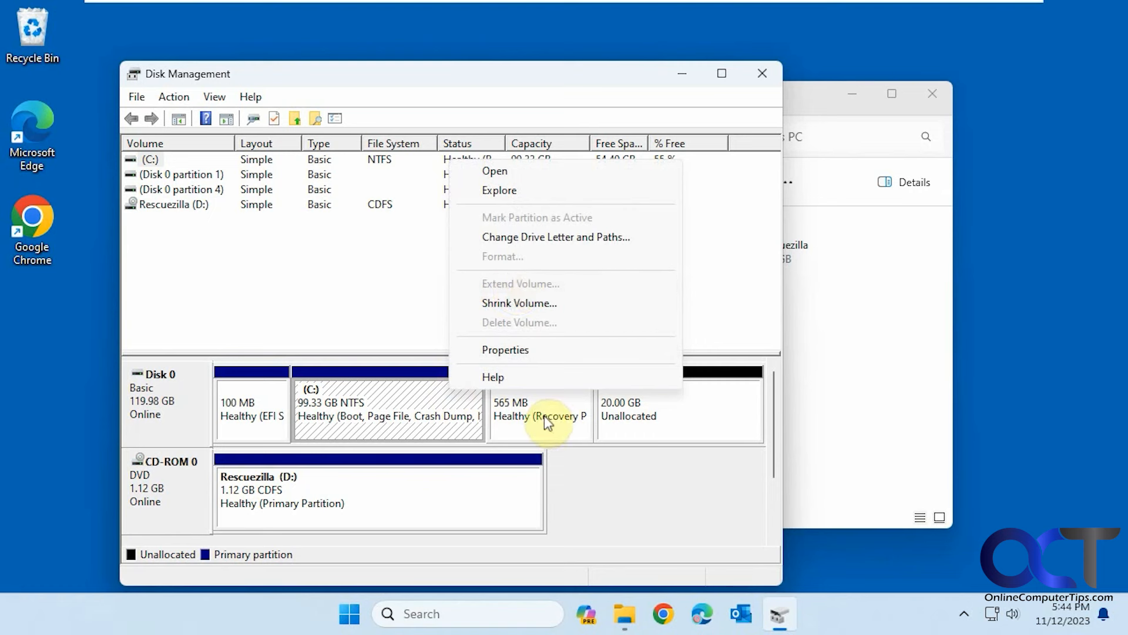
left_click(591, 463)
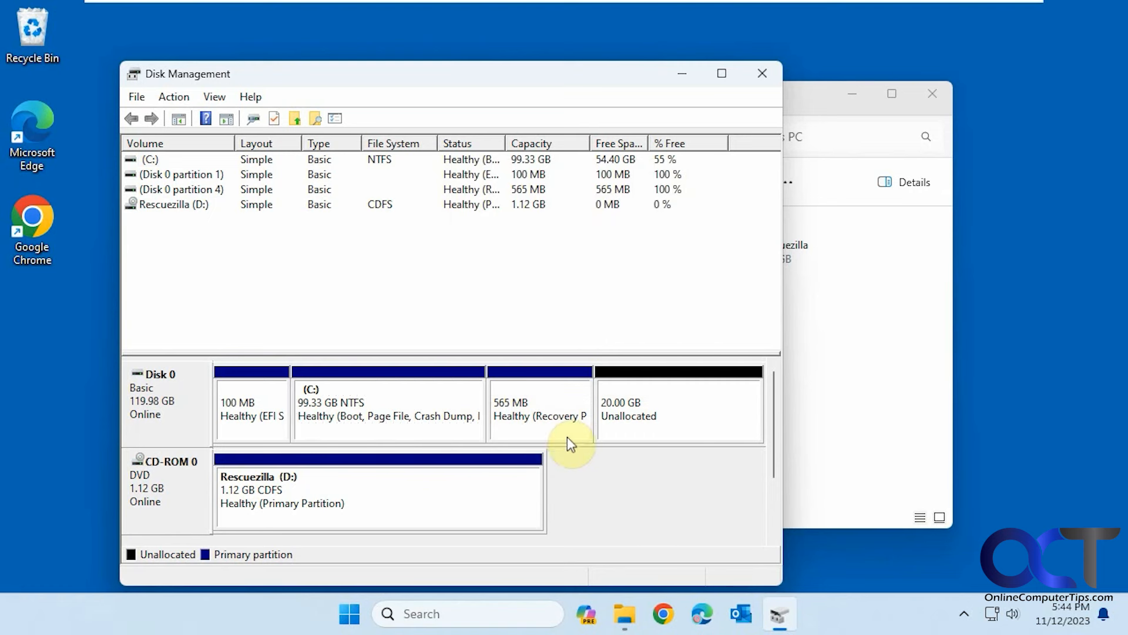